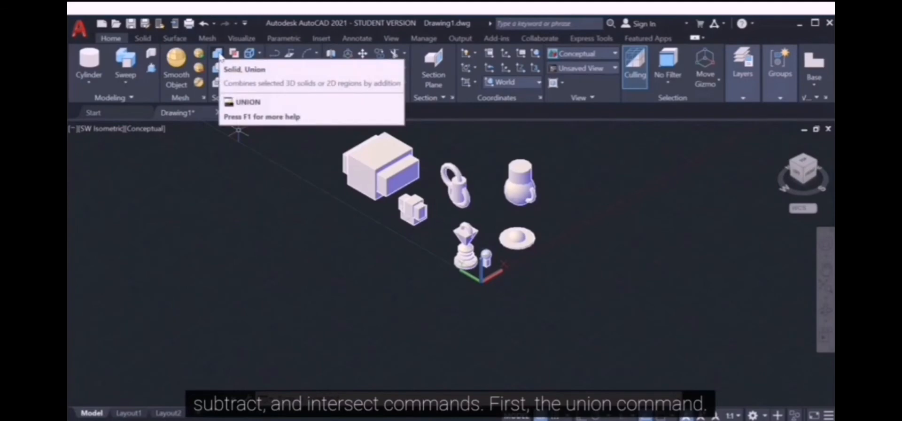
# Abandon the started Union command and undo the most recent operations
pyautogui.click(218, 55)
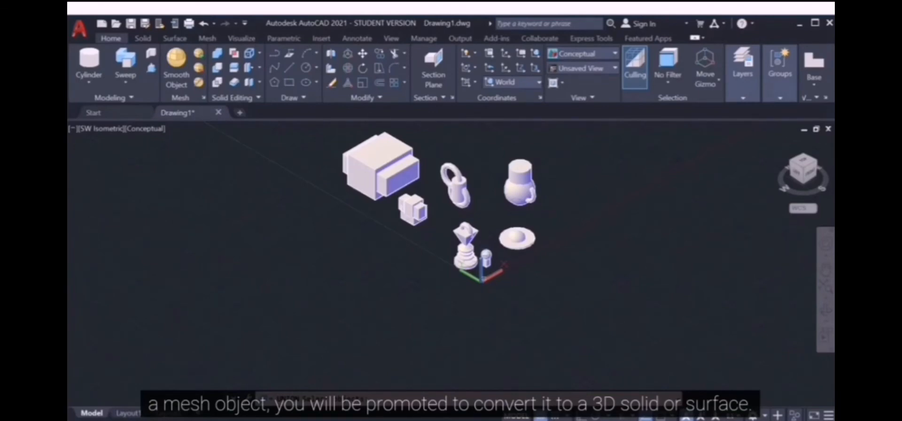
pyautogui.scroll(5, 485, 277)
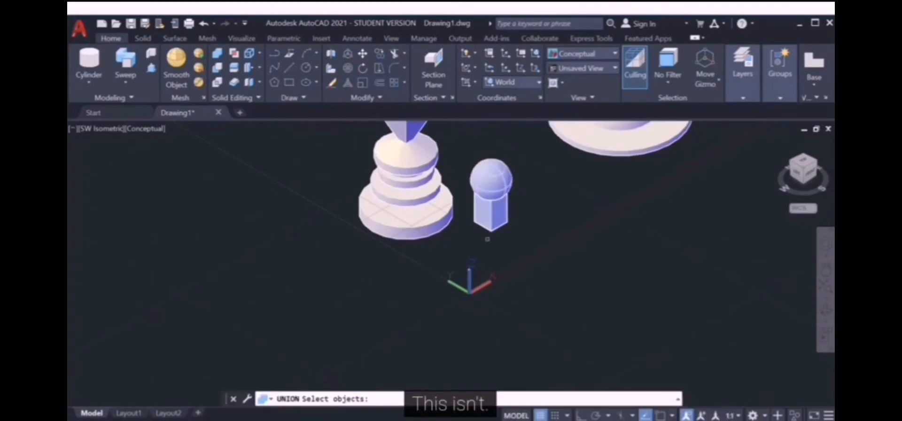
pyautogui.click(205, 25)
pyautogui.click(205, 24)
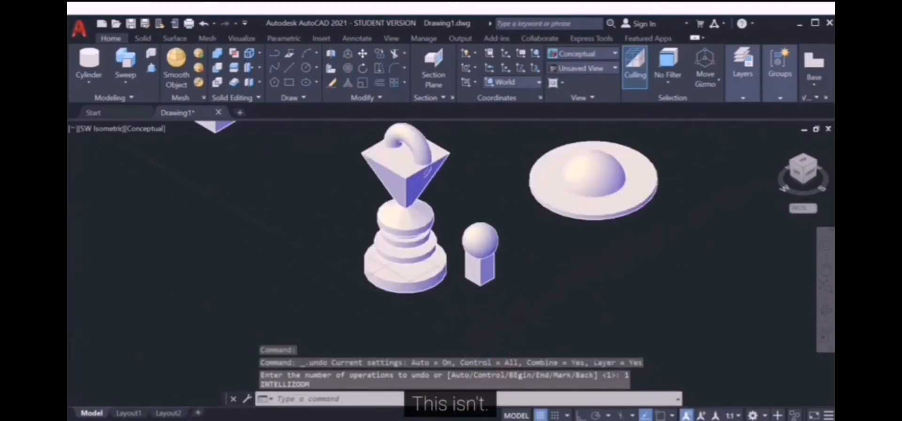
pyautogui.click(205, 24)
pyautogui.click(205, 24)
pyautogui.click(205, 24)
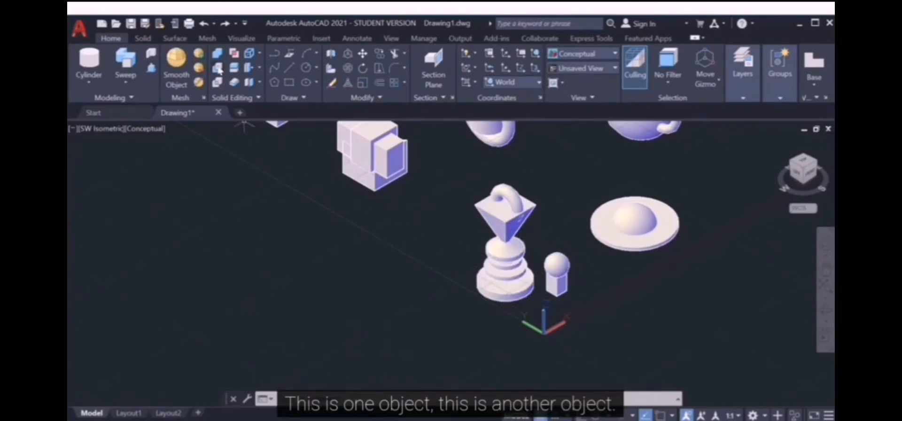
# Union the inverted pyramid with the stepped round base beneath it into one solid
pyautogui.click(205, 26)
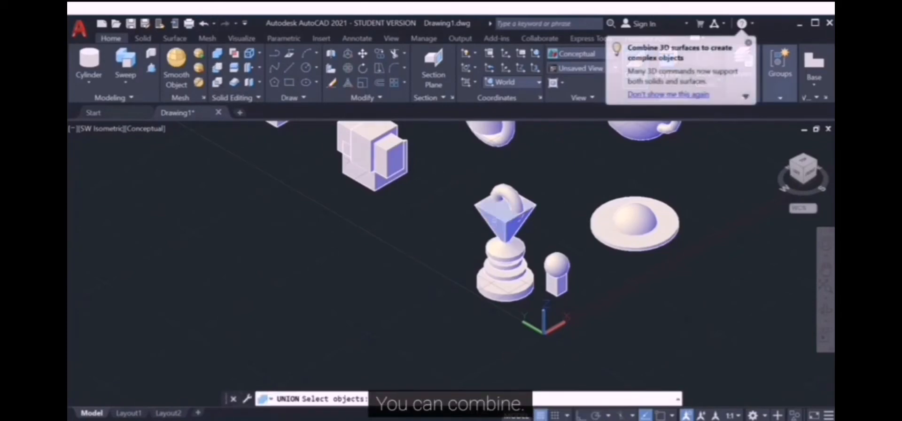
pyautogui.click(505, 219)
pyautogui.click(505, 282)
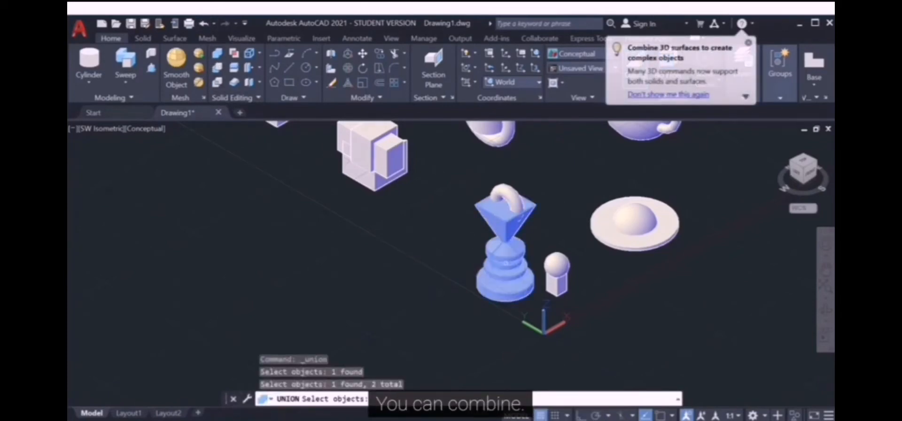
pyautogui.press('Return')
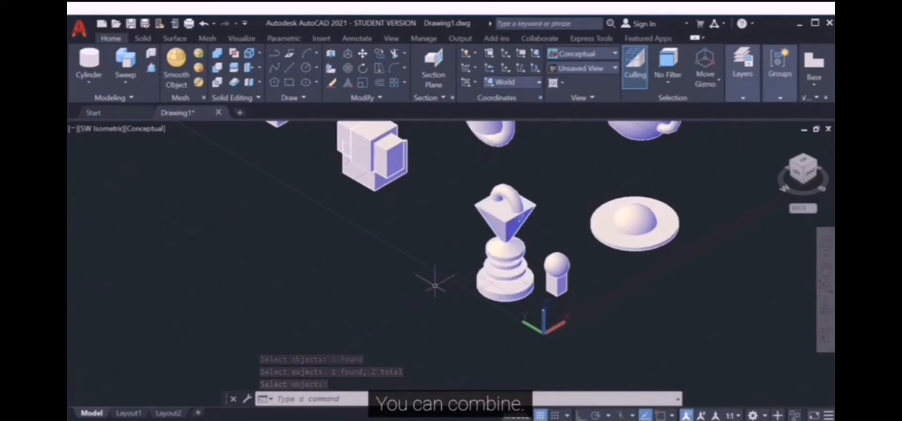
pyautogui.scroll(2, 577, 291)
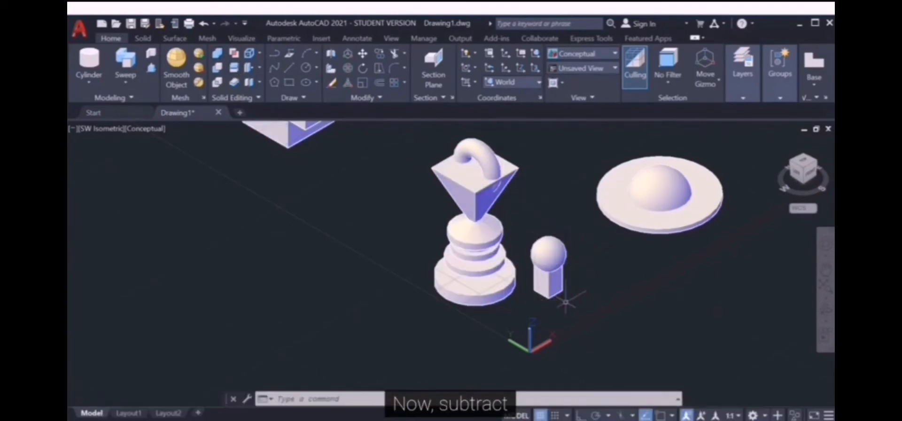
# Subtract the long rectangular box passing through the large box from the large box
pyautogui.scroll(-2, 446, 262)
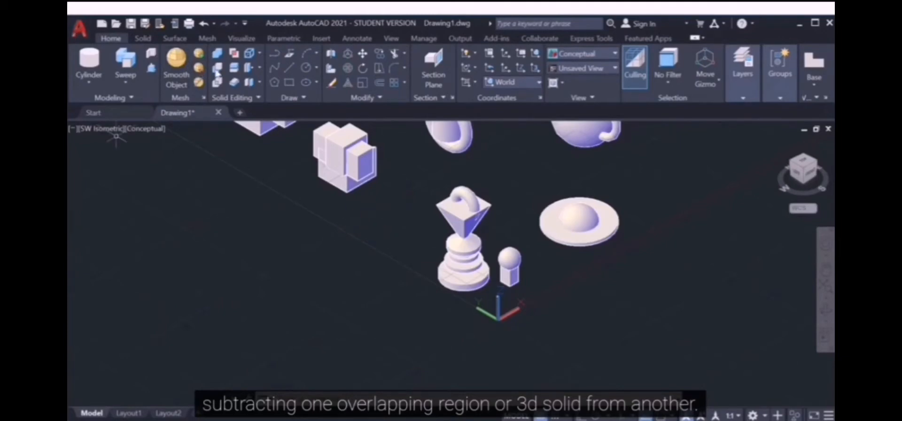
pyautogui.scroll(-4, 348, 199)
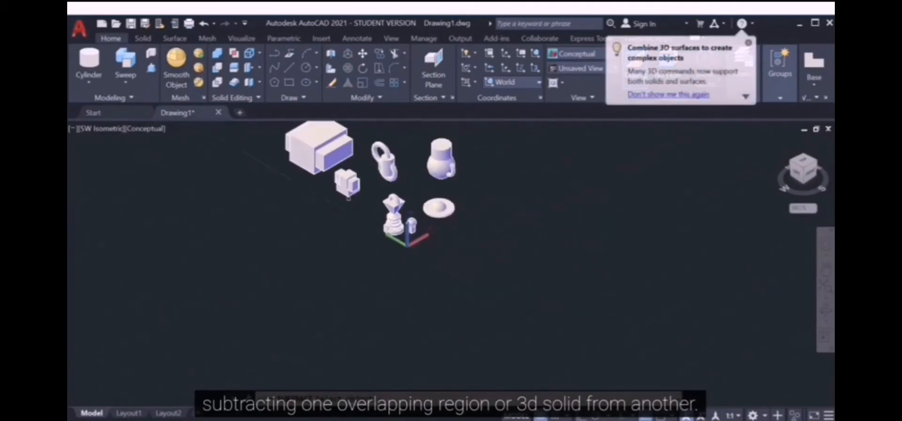
pyautogui.scroll(5, 341, 125)
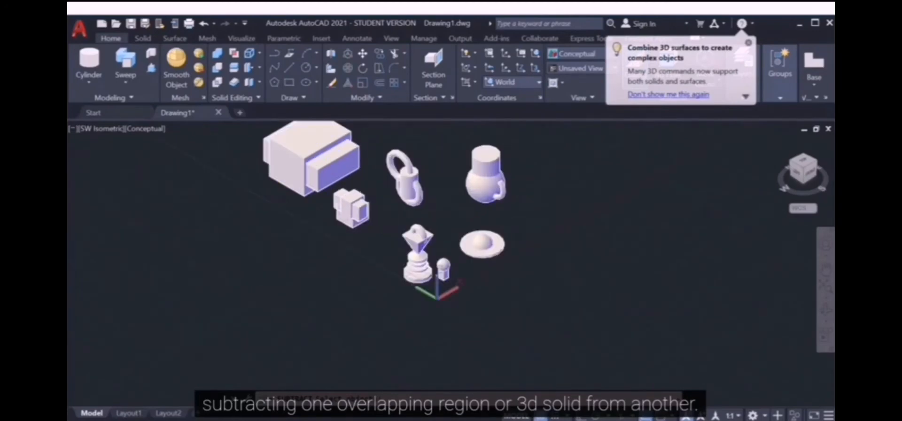
pyautogui.scroll(2, 468, 250)
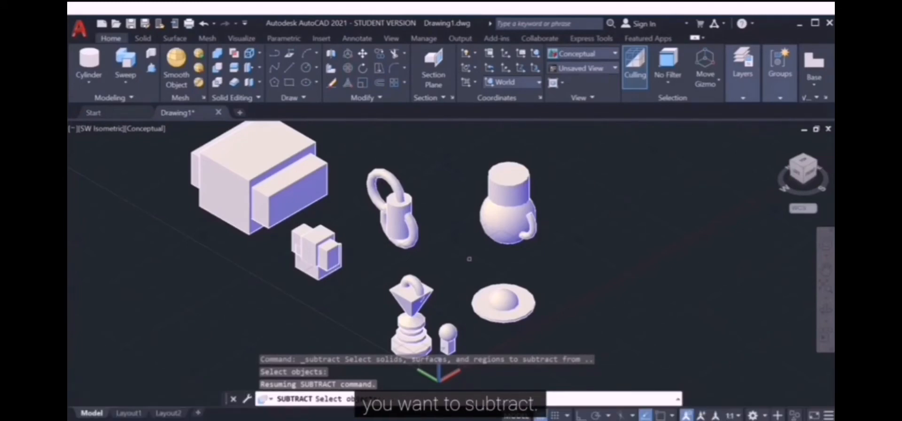
pyautogui.scroll(5, 444, 301)
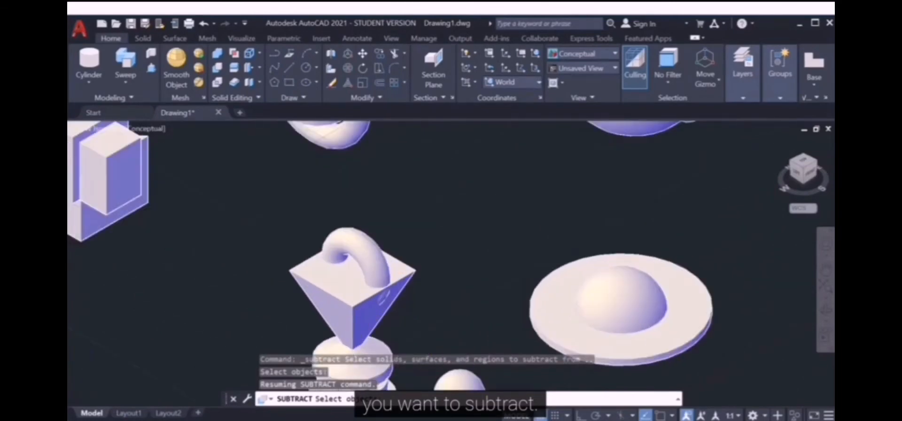
pyautogui.scroll(-5, 433, 290)
pyautogui.scroll(-3, 271, 181)
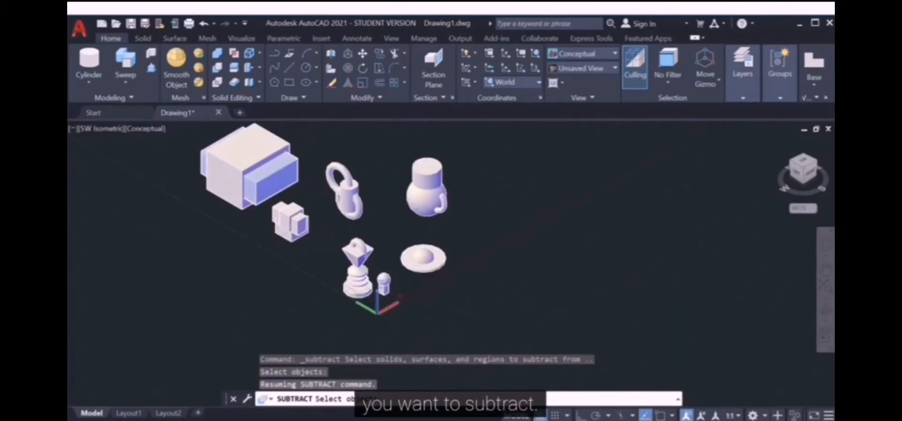
pyautogui.click(243, 151)
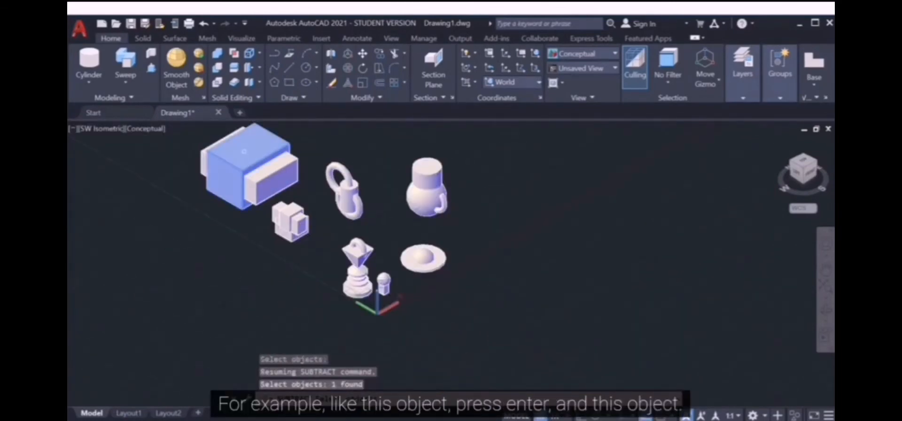
pyautogui.press('Return')
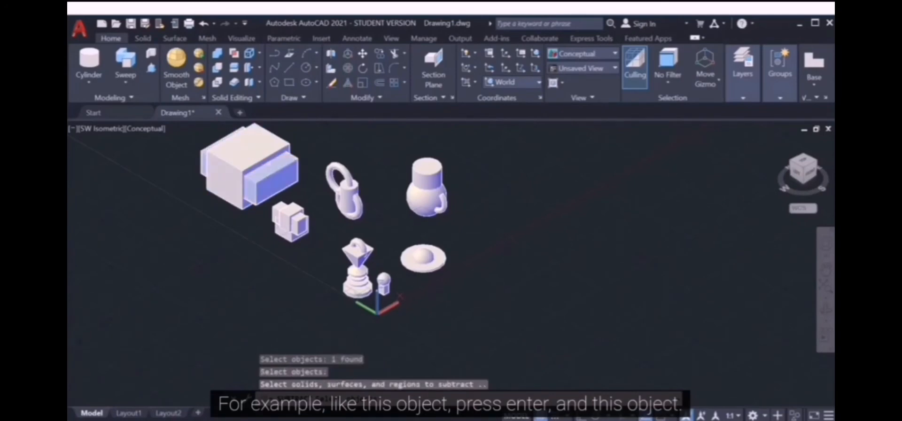
pyautogui.click(276, 172)
pyautogui.press('Return')
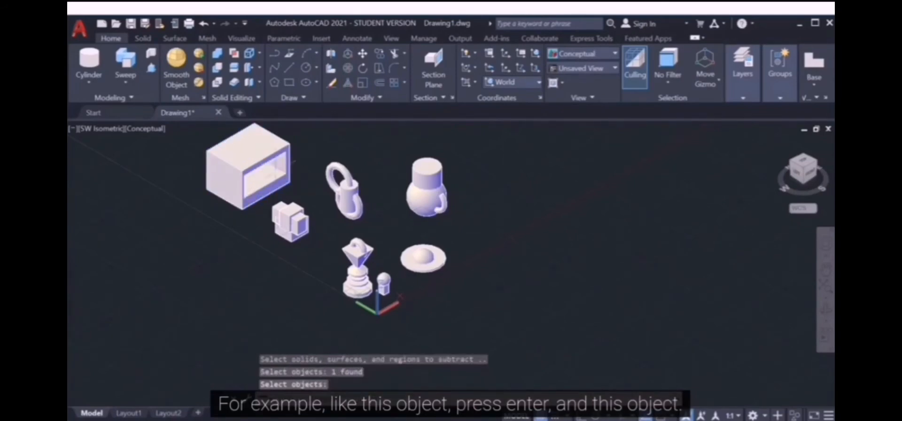
# Subtract the upright cylinder from the round mug body with the handle
pyautogui.scroll(2, 477, 166)
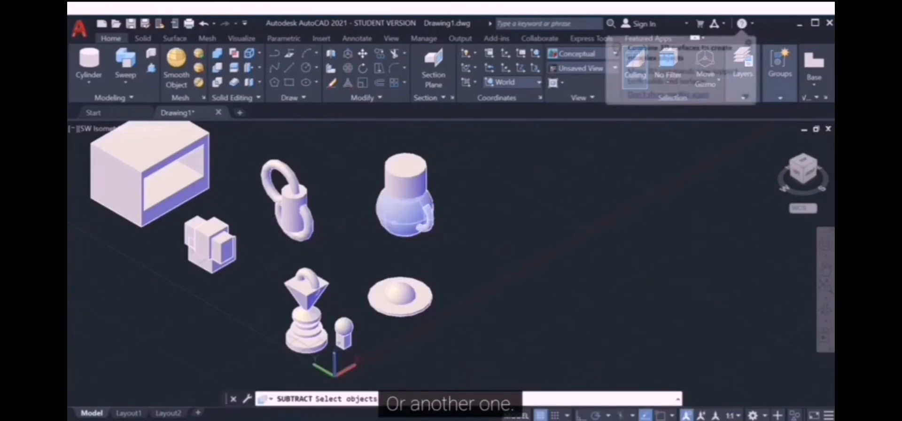
pyautogui.moveTo(417, 26)
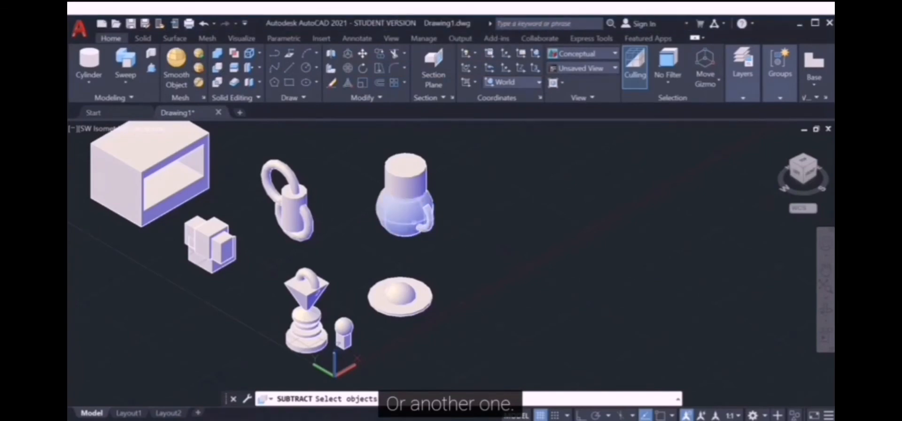
pyautogui.click(399, 221)
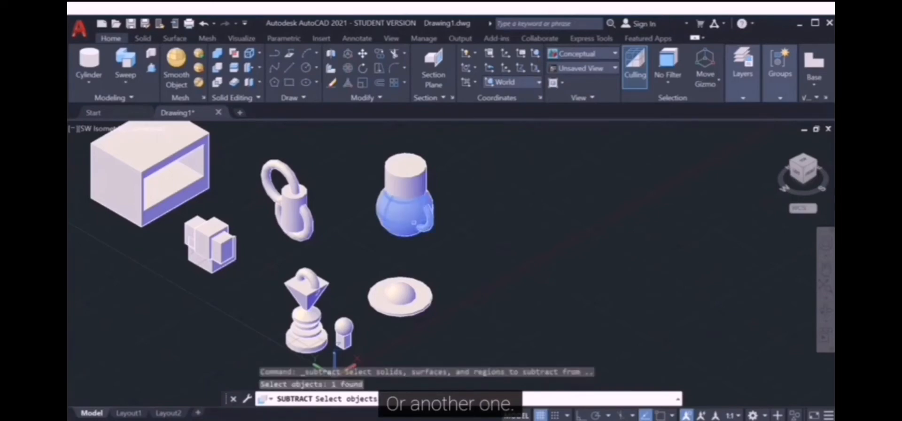
pyautogui.press('Return')
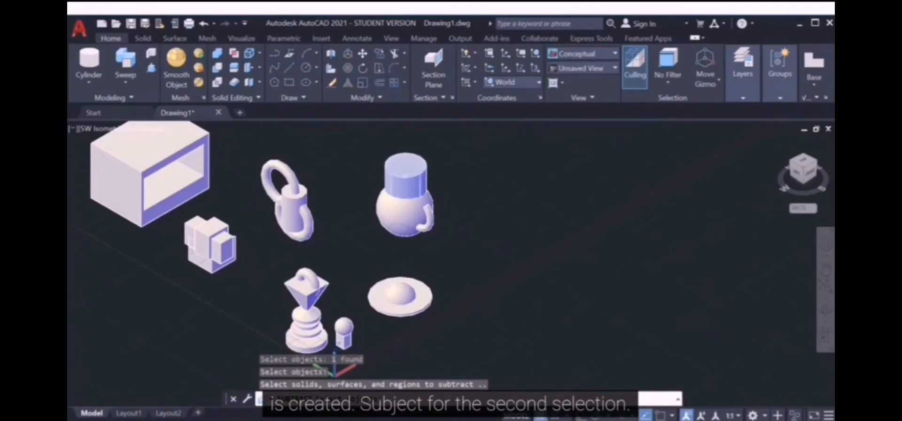
pyautogui.click(407, 178)
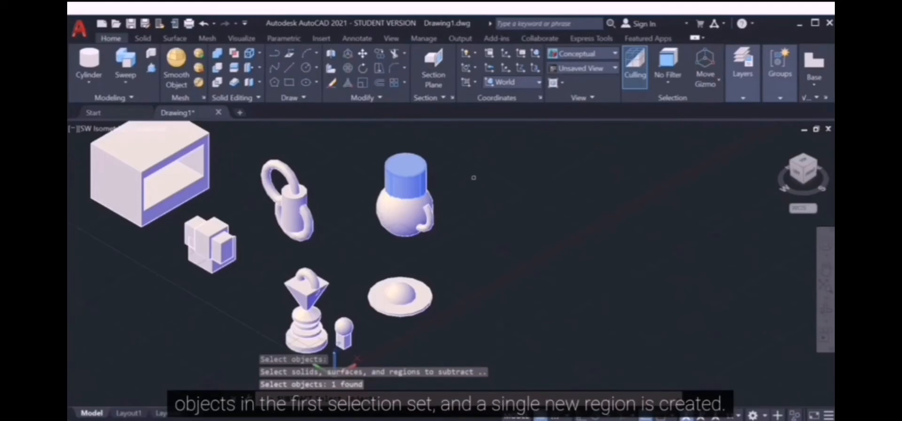
pyautogui.press('Return')
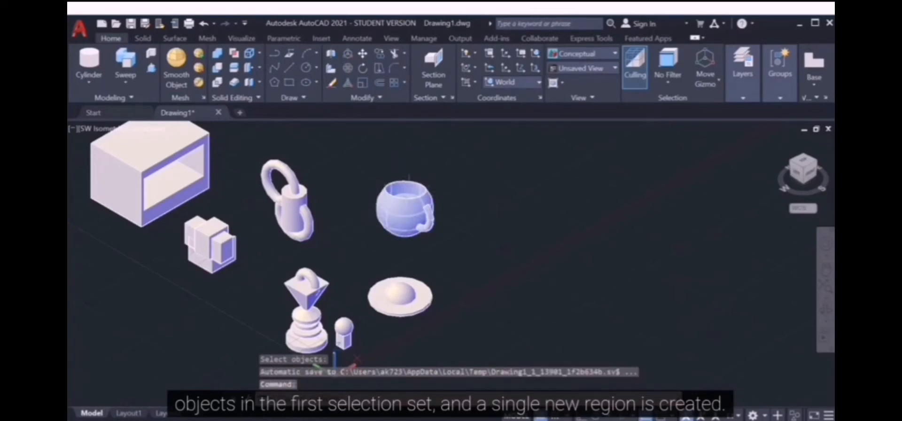
# Subtract the torus at the top of the inverted pyramid from the combined pyramid and stepped base solid
pyautogui.scroll(3, 301, 305)
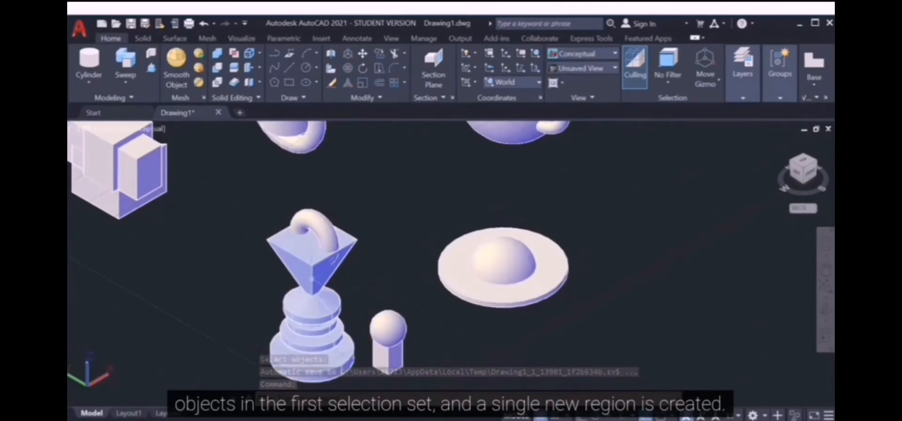
pyautogui.click(217, 68)
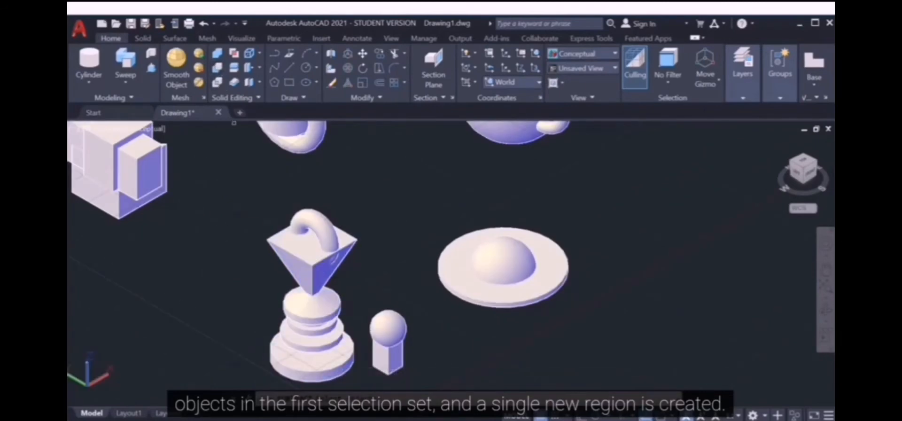
pyautogui.click(313, 317)
pyautogui.press('Return')
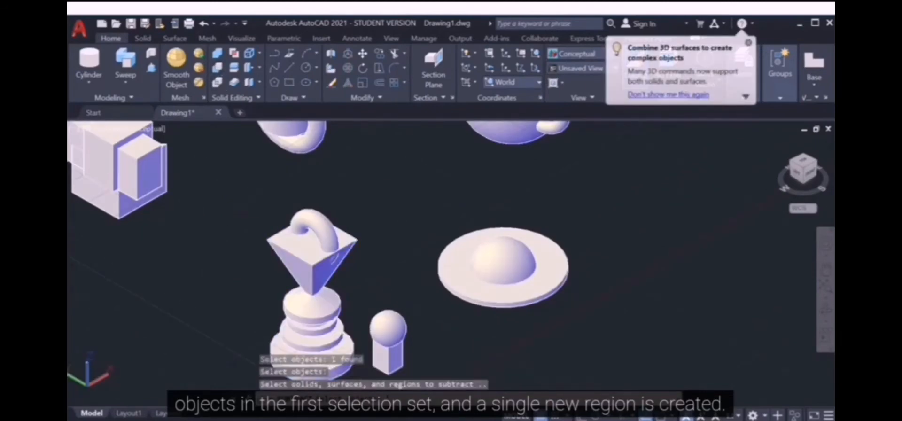
pyautogui.click(325, 229)
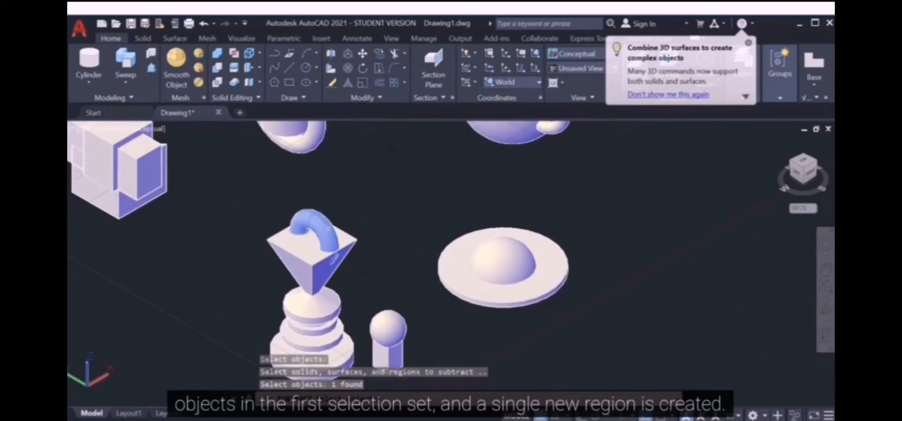
pyautogui.press('Return')
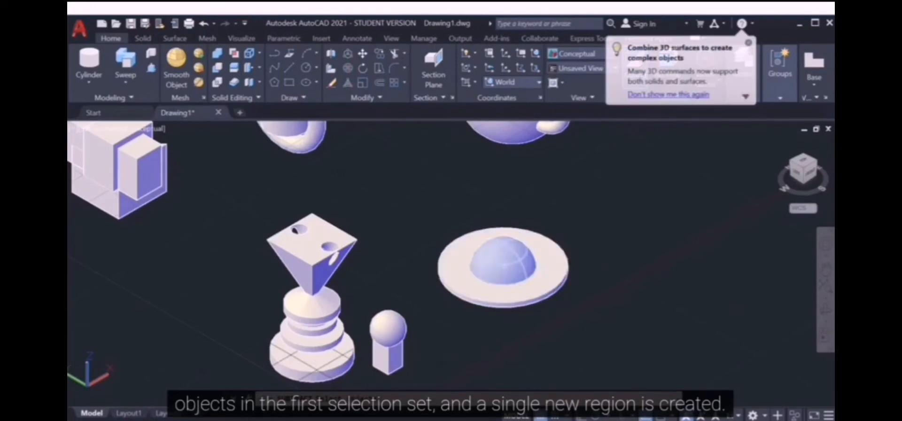
# Subtract the flat disc from the sphere it surrounds
pyautogui.click(503, 263)
pyautogui.press('Return')
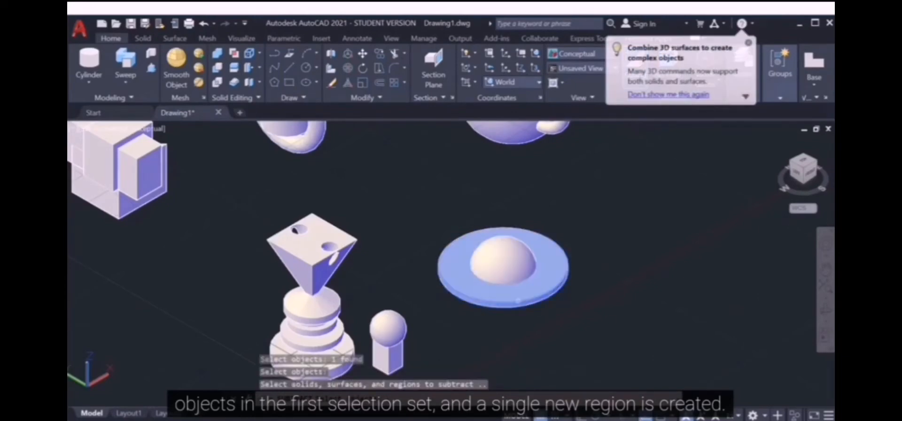
pyautogui.click(500, 295)
pyautogui.press('Return')
# Intersect the three overlapping boxes next to the large hollow box so only their common volume remains
pyautogui.scroll(-5, 500, 278)
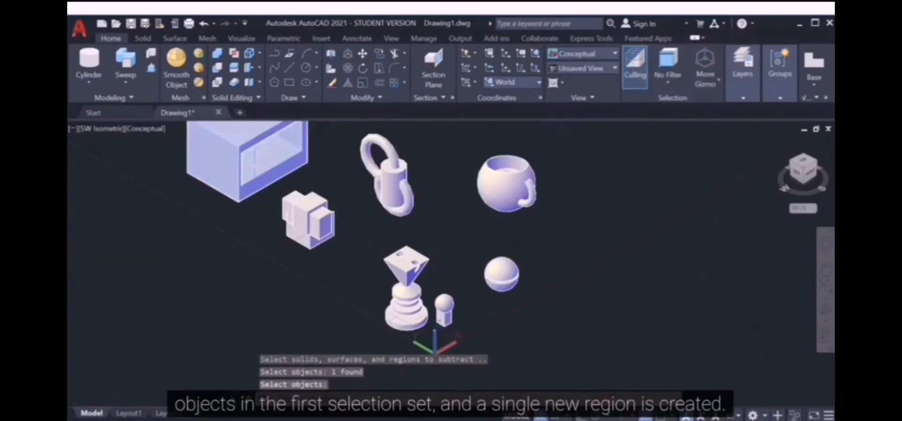
pyautogui.scroll(4, 346, 216)
pyautogui.scroll(-6, 390, 206)
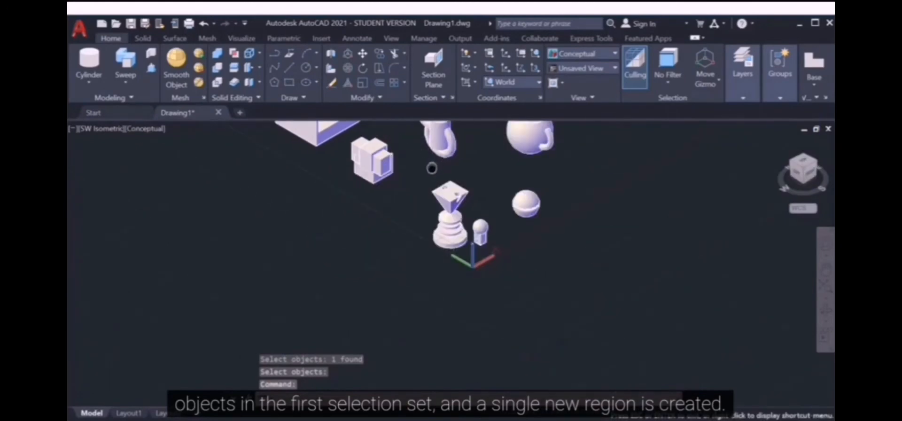
pyautogui.moveTo(431, 169); pyautogui.dragTo(423, 206, button='middle')
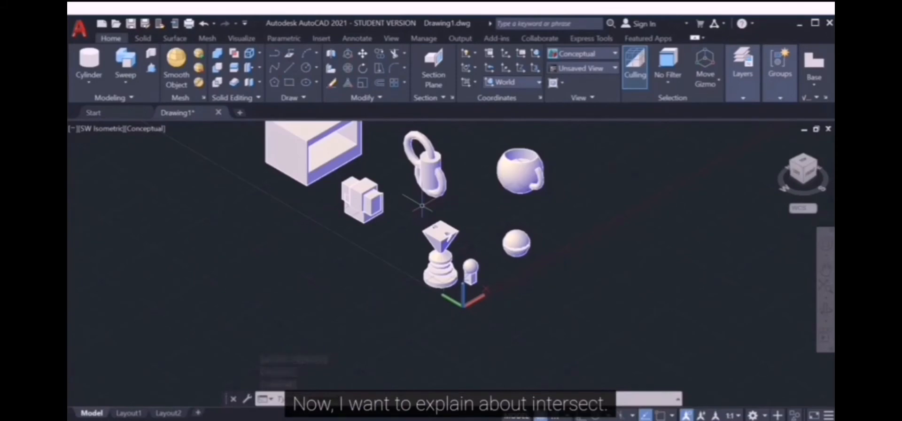
pyautogui.click(217, 84)
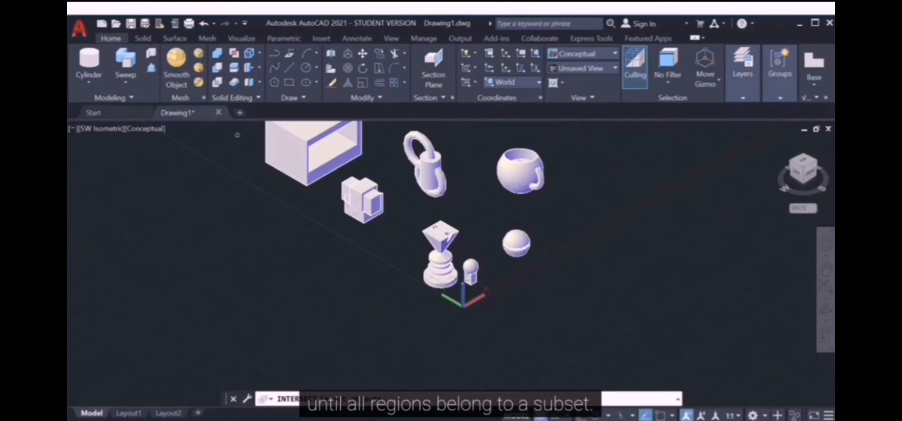
pyautogui.scroll(-2, 334, 168)
pyautogui.scroll(4, 335, 168)
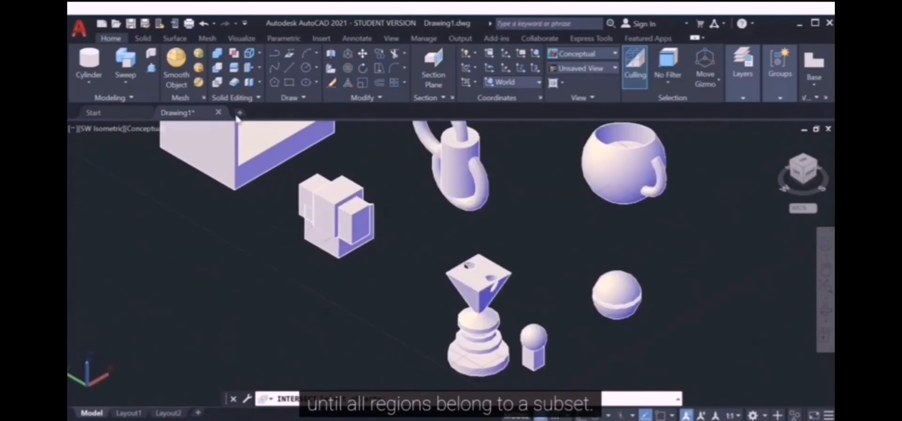
pyautogui.click(329, 217)
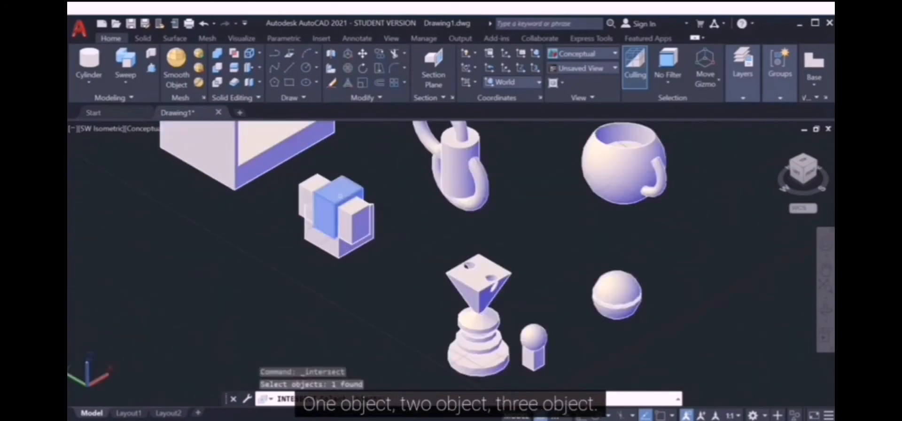
pyautogui.click(347, 226)
pyautogui.click(336, 245)
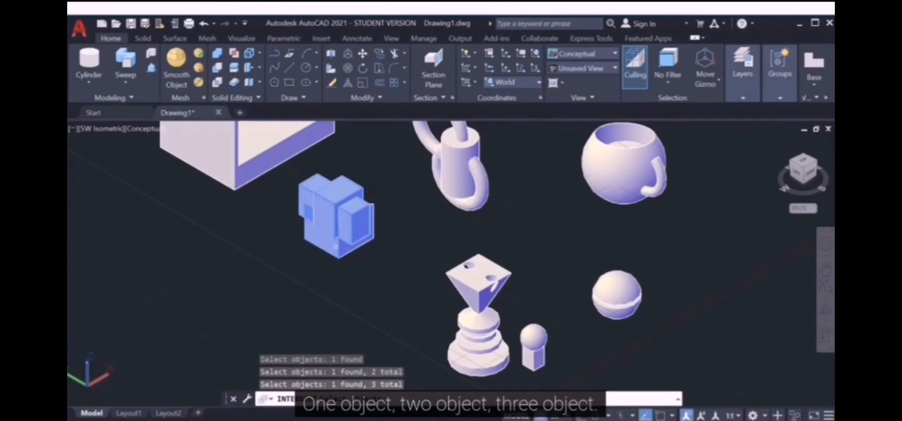
pyautogui.press('Return')
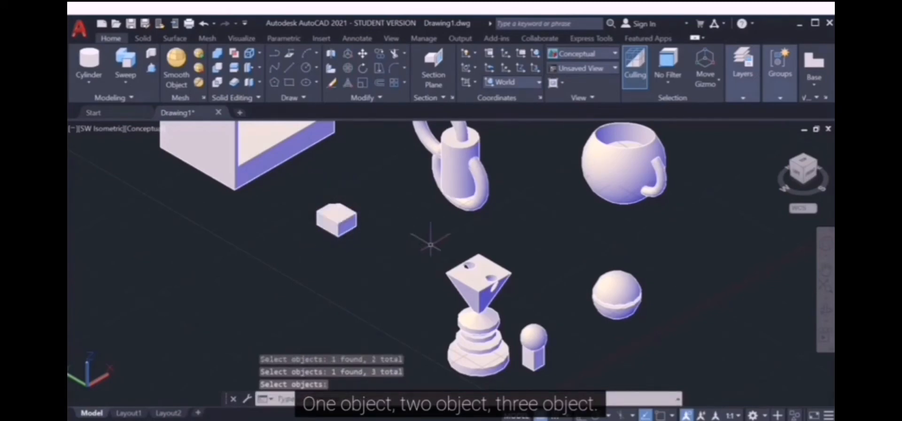
# Intersect the upright cylinder with the lower ring that loops through it, leaving the upper ring out of the selection
pyautogui.scroll(3, 409, 174)
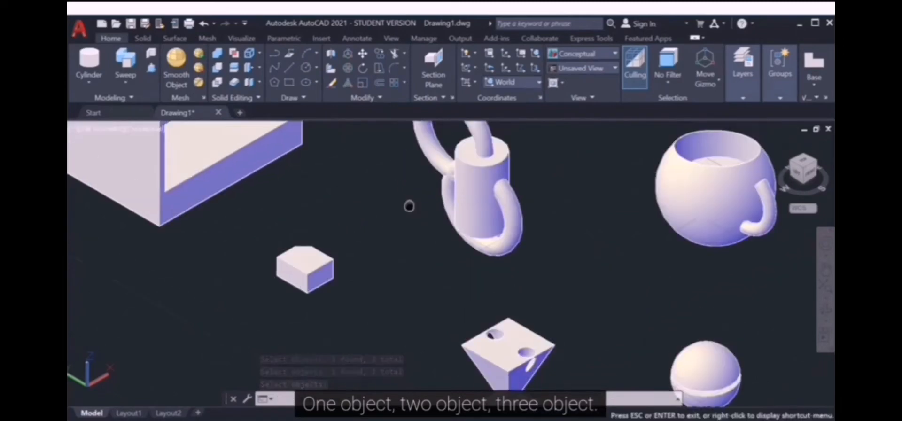
pyautogui.scroll(-2, 400, 238)
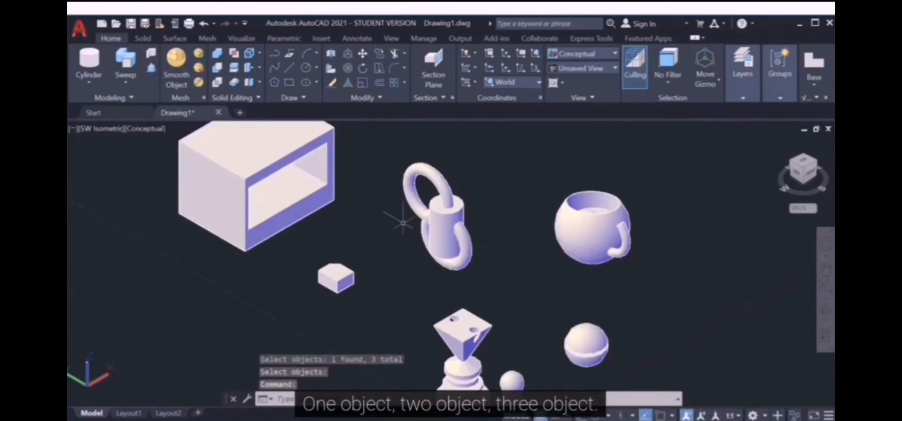
pyautogui.click(221, 188)
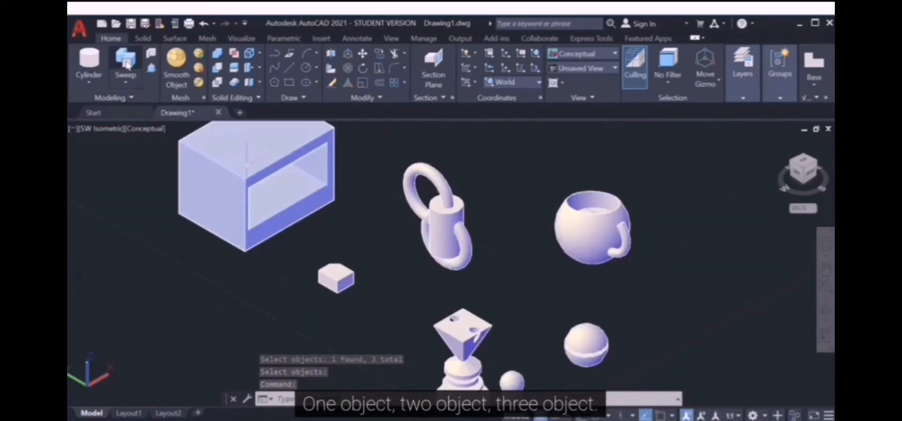
pyautogui.click(217, 84)
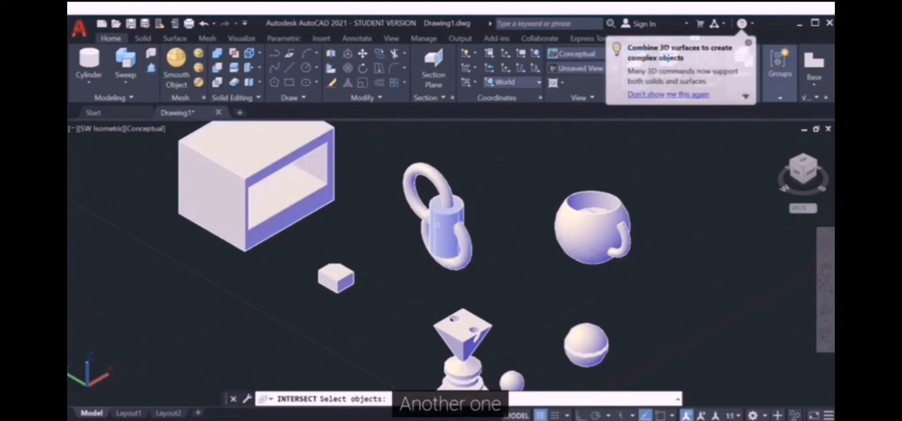
pyautogui.click(438, 225)
pyautogui.click(466, 246)
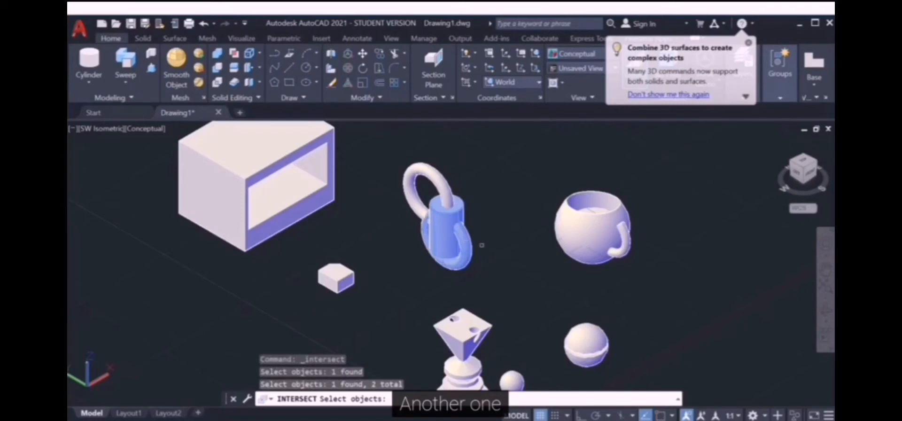
pyautogui.press('Return')
pyautogui.scroll(3, 429, 228)
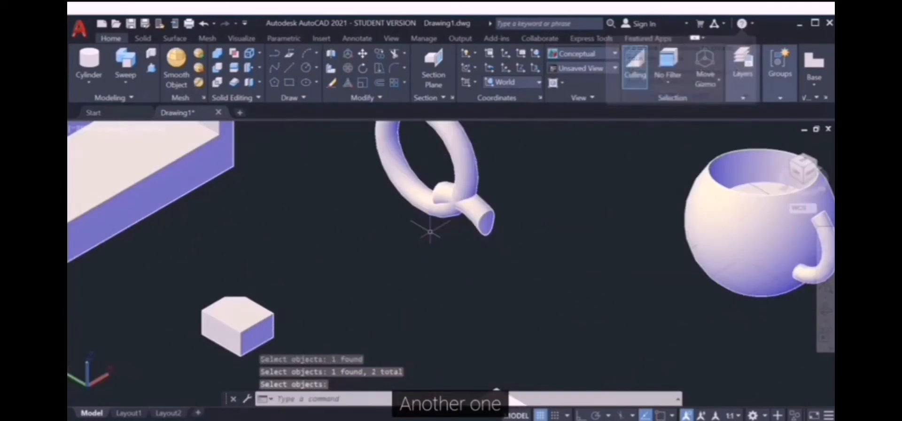
pyautogui.scroll(-2, 429, 227)
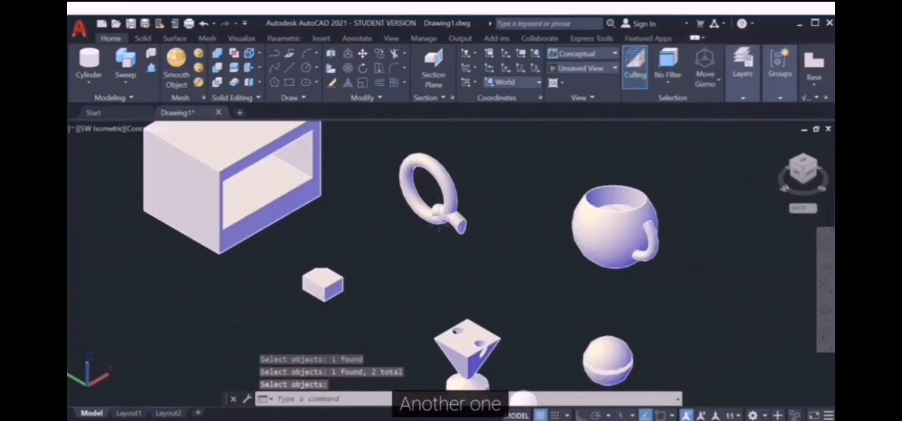
pyautogui.scroll(-2, 446, 230)
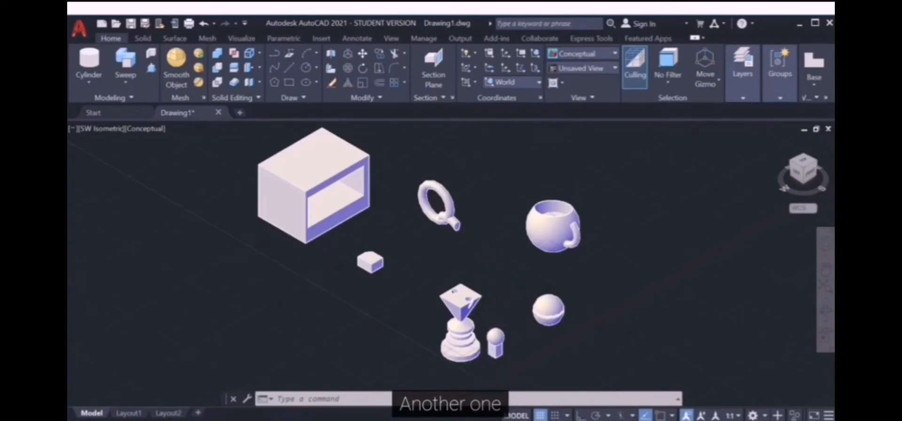
pyautogui.scroll(3, 499, 324)
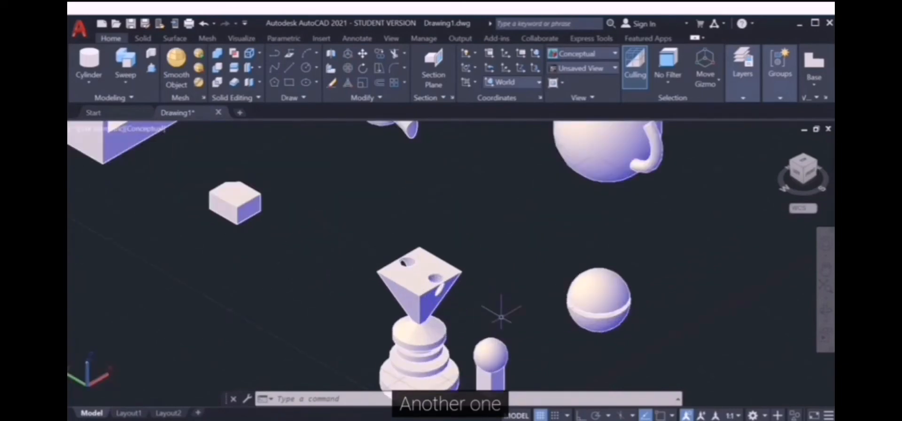
pyautogui.scroll(-4, 501, 318)
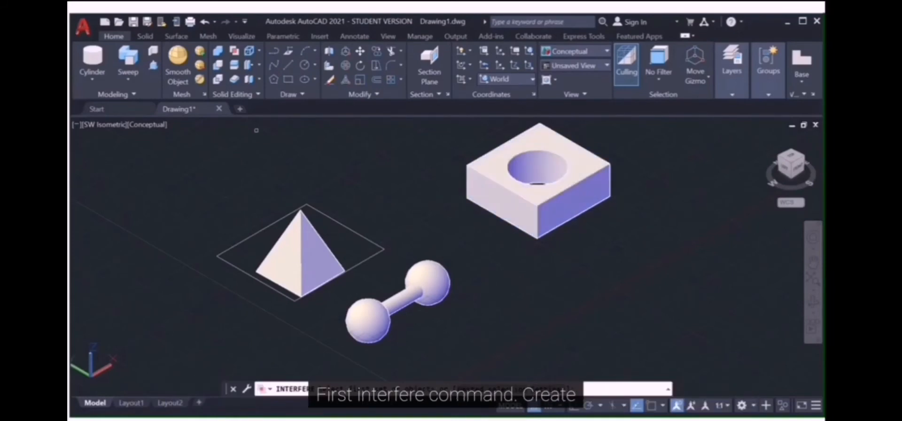
# Check interference with the two spheres as first set and their connecting cylinder as second set, and close the results
pyautogui.click(234, 51)
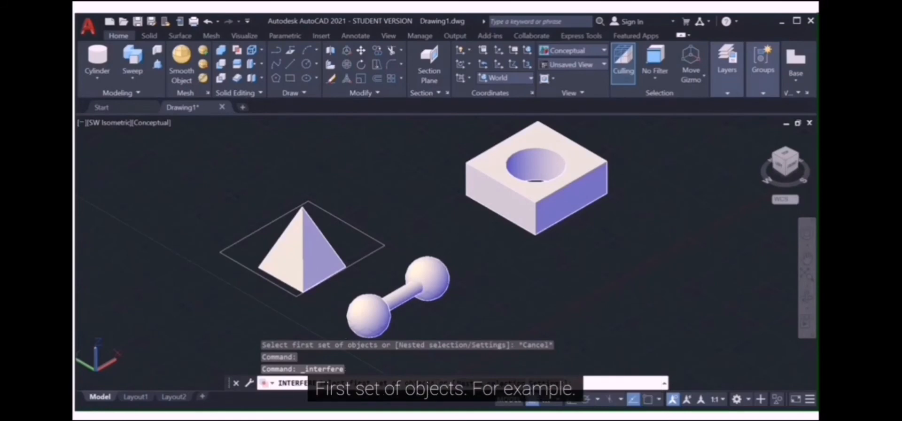
pyautogui.click(373, 308)
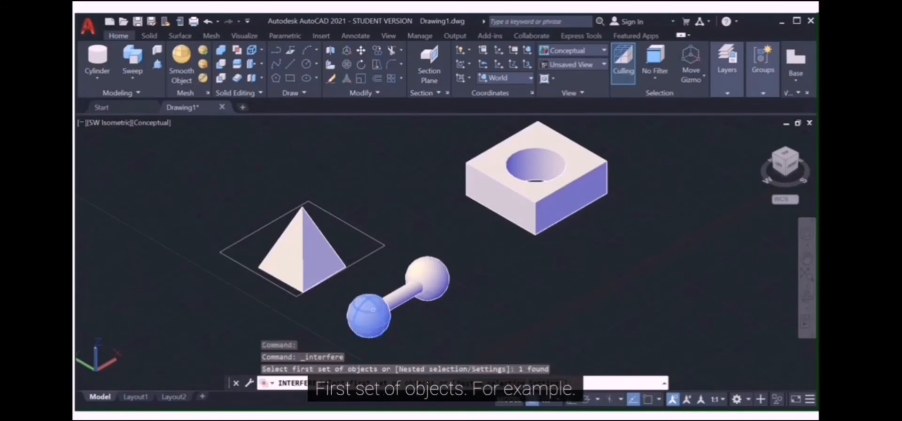
pyautogui.click(435, 279)
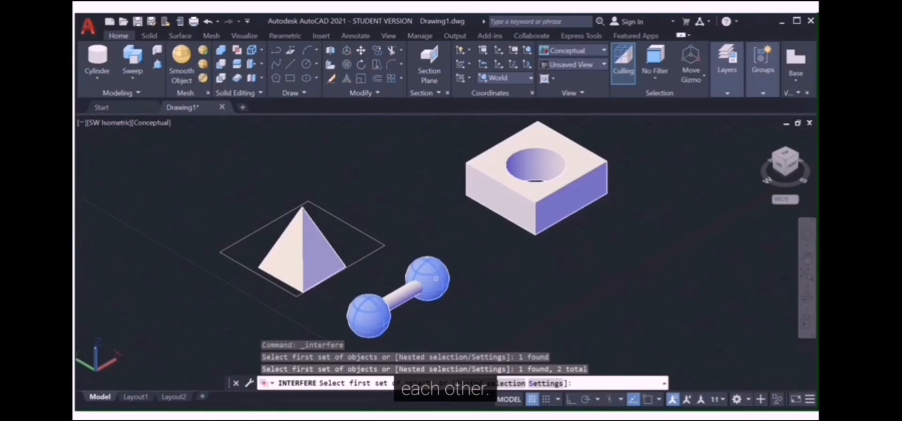
pyautogui.press('Return')
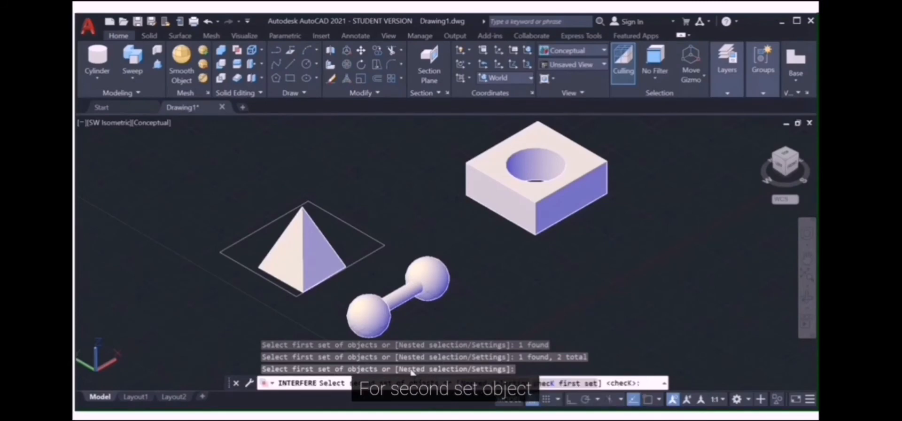
pyautogui.click(401, 302)
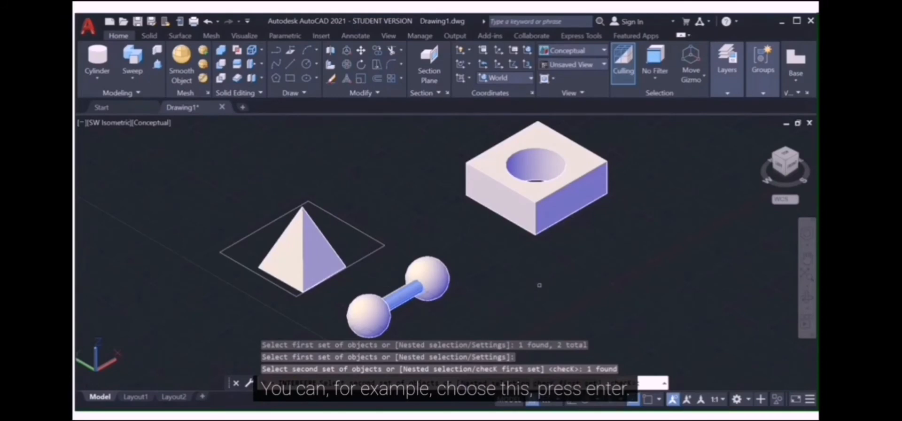
pyautogui.press('Return')
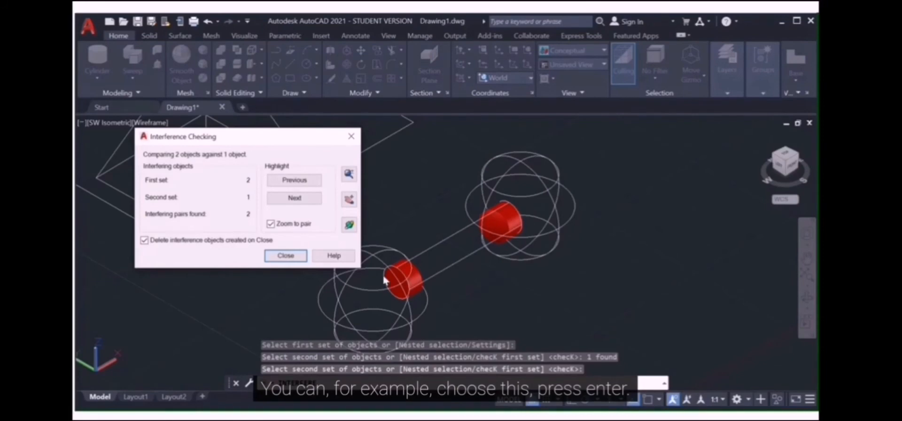
pyautogui.click(282, 258)
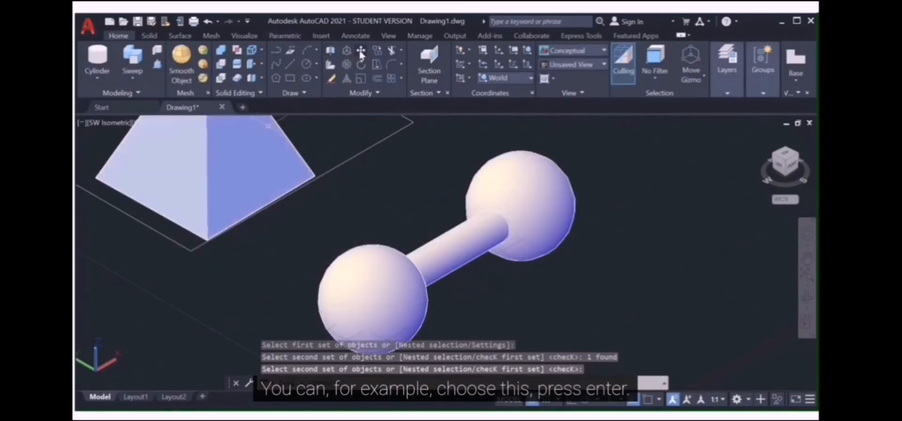
# Move the connecting cylinder in 3D out of its position between the two spheres
pyautogui.click(346, 51)
pyautogui.click(452, 248)
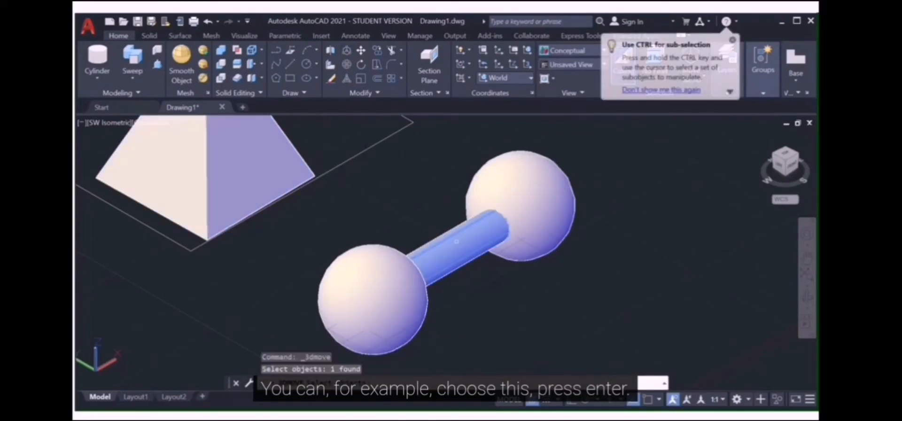
pyautogui.press('Return')
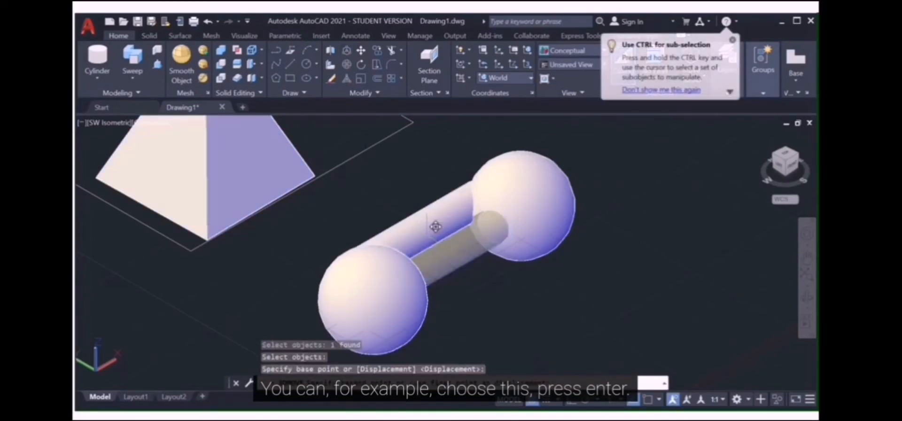
pyautogui.click(407, 209)
pyautogui.scroll(2, 494, 226)
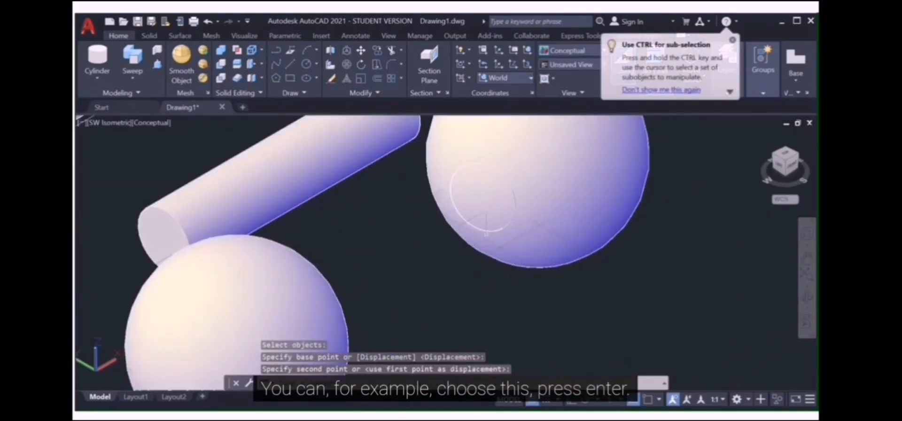
# Slice the pyramid with the surrounding rectangular polyline as the planar object, keeping both sides
pyautogui.scroll(-5, 491, 225)
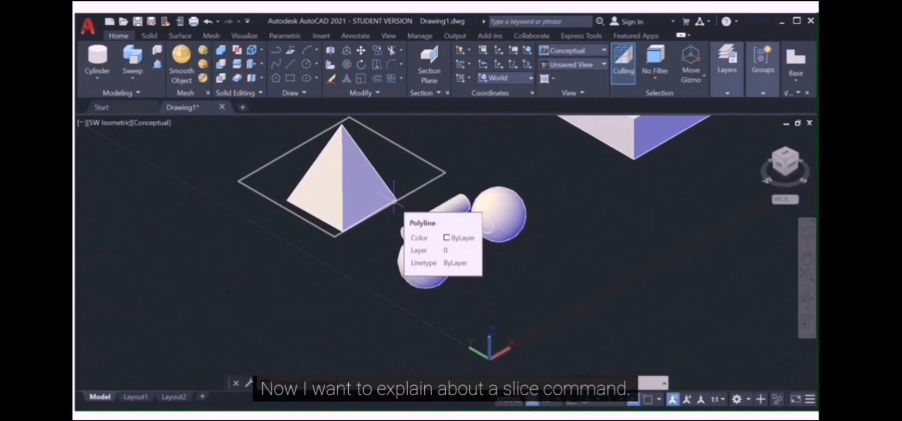
pyautogui.click(240, 65)
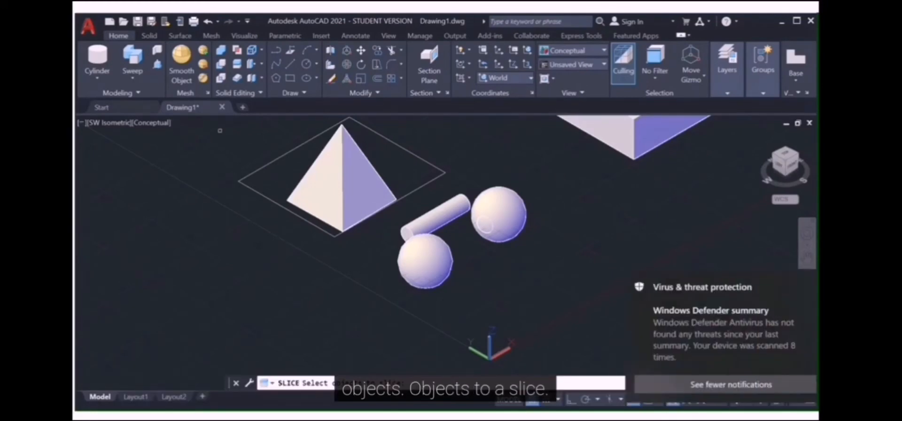
pyautogui.click(796, 282)
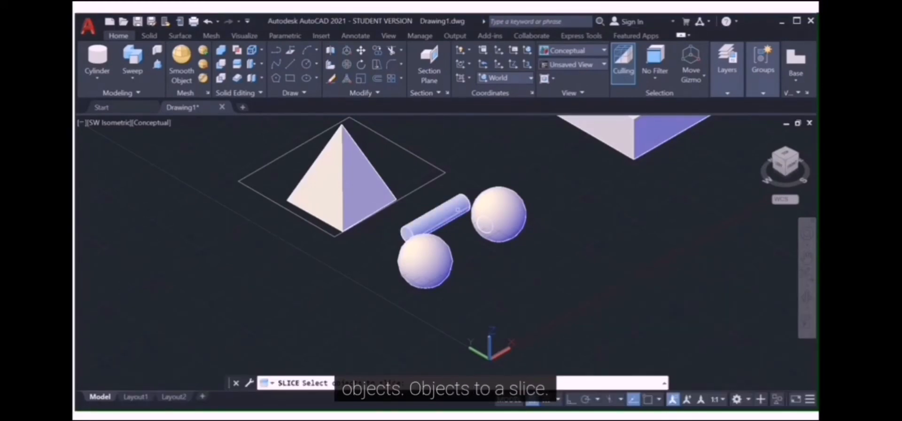
pyautogui.click(347, 175)
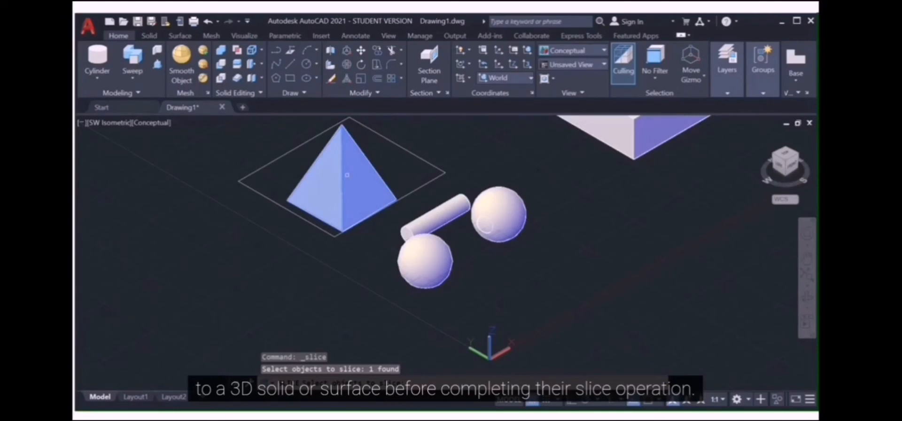
pyautogui.press('Return')
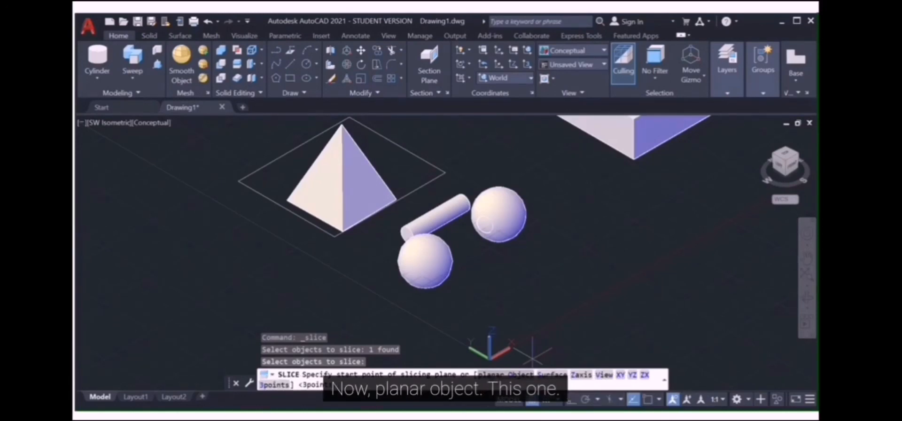
pyautogui.write('O')
pyautogui.press('Return')
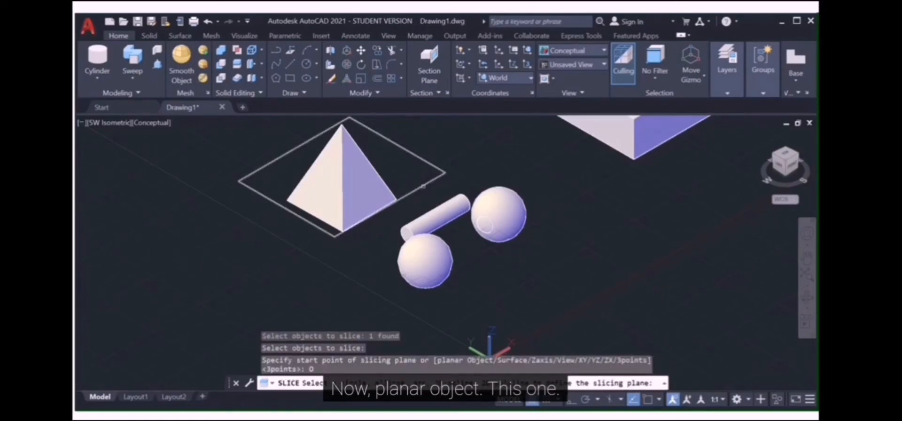
pyautogui.click(424, 186)
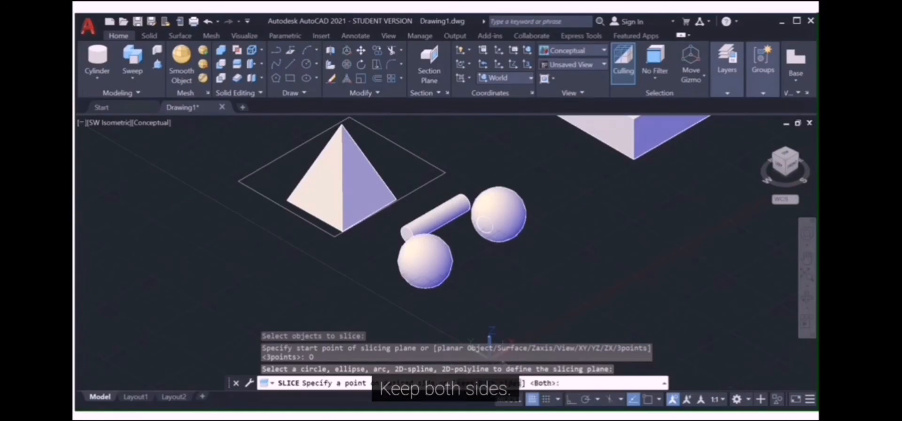
pyautogui.write('B')
pyautogui.press('Return')
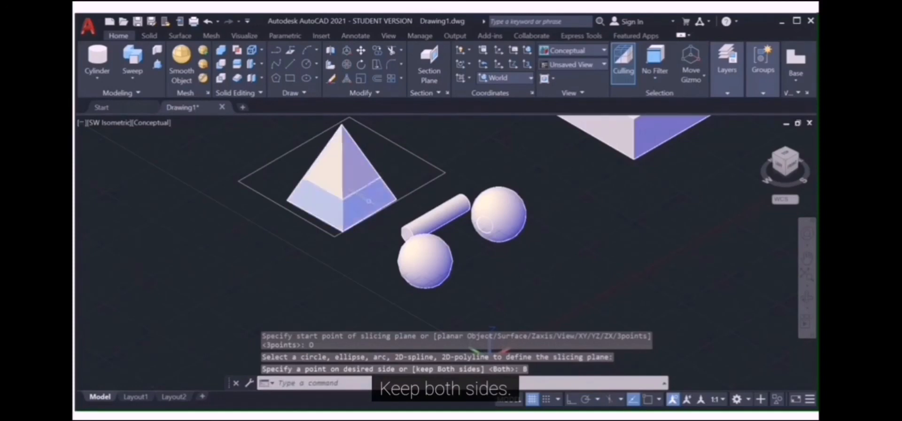
# Slice the box with the round hole by a three-point plane through two opposite vertical edges, using object snap, and keep only the rear half
pyautogui.click(794, 168)
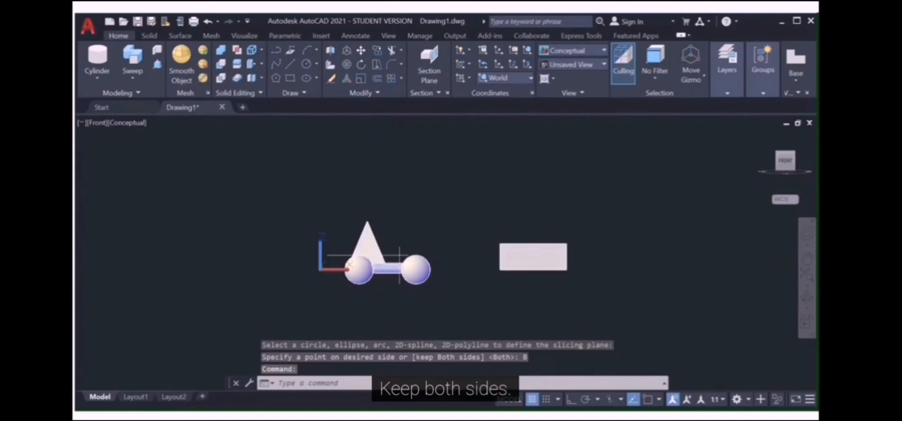
pyautogui.click(763, 135)
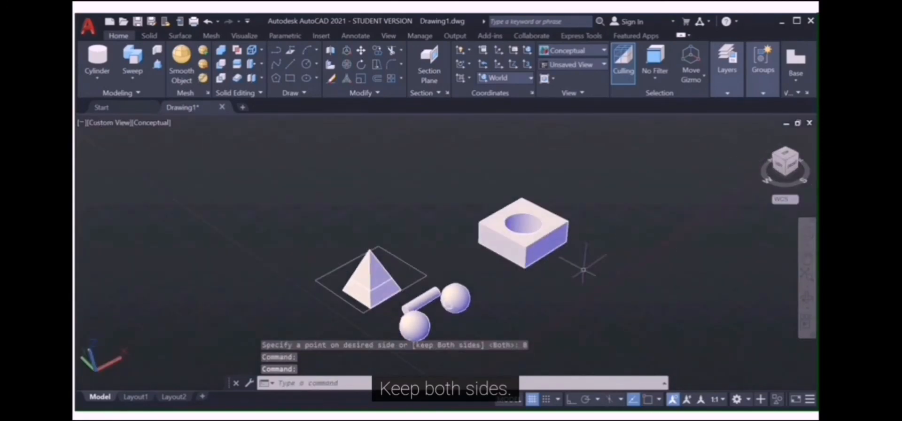
pyautogui.scroll(1, 440, 254)
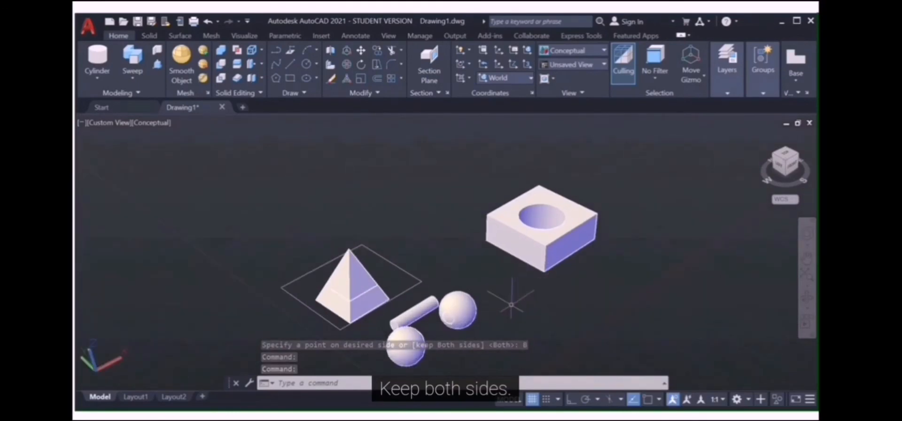
pyautogui.click(239, 65)
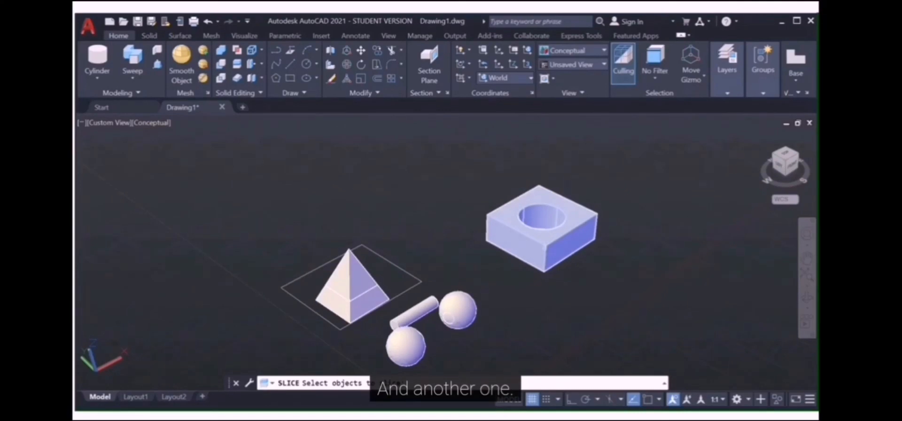
pyautogui.click(544, 248)
pyautogui.press('Return')
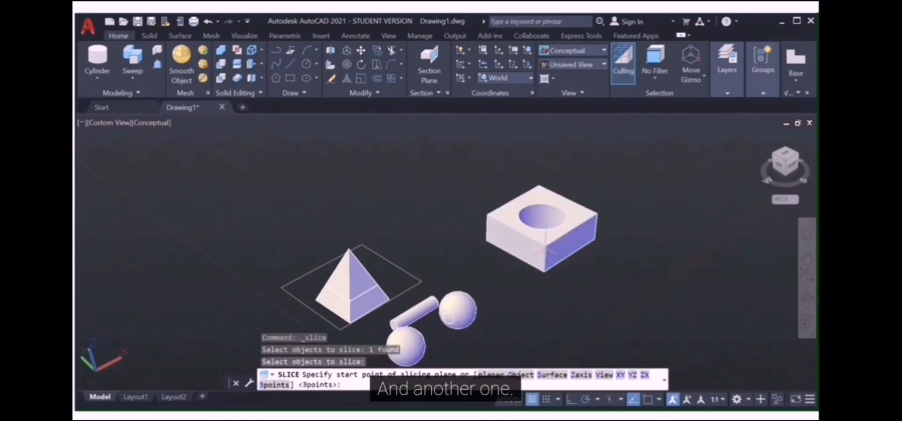
pyautogui.click(290, 383)
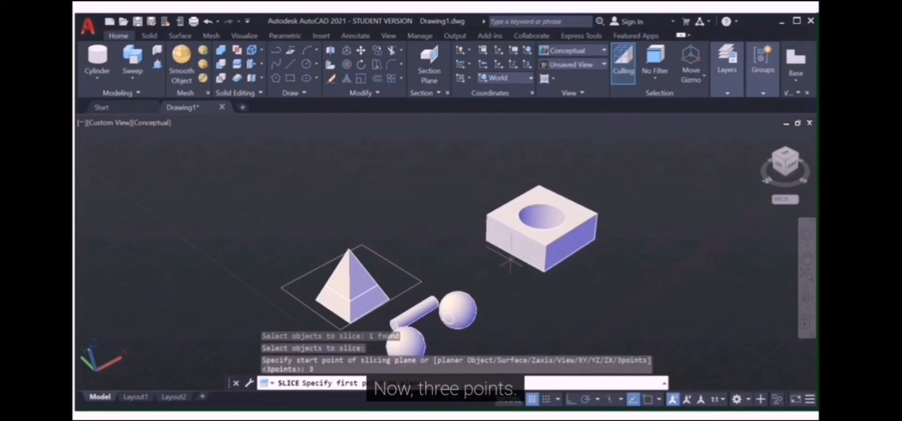
pyautogui.click(649, 400)
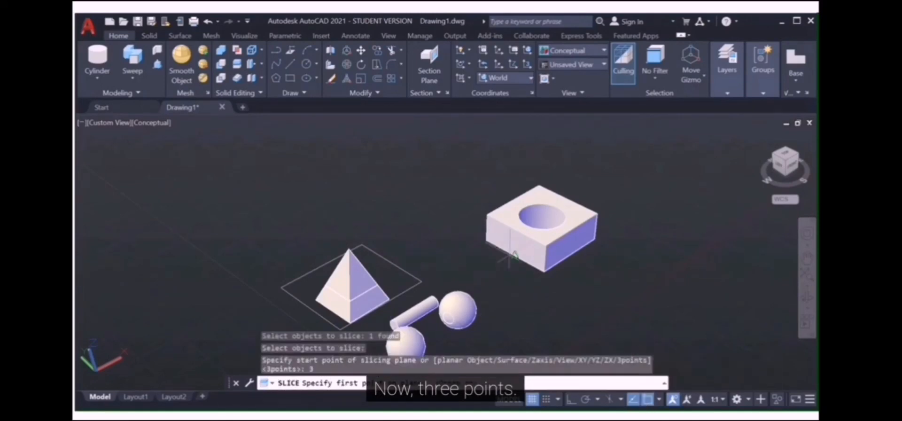
pyautogui.click(487, 230)
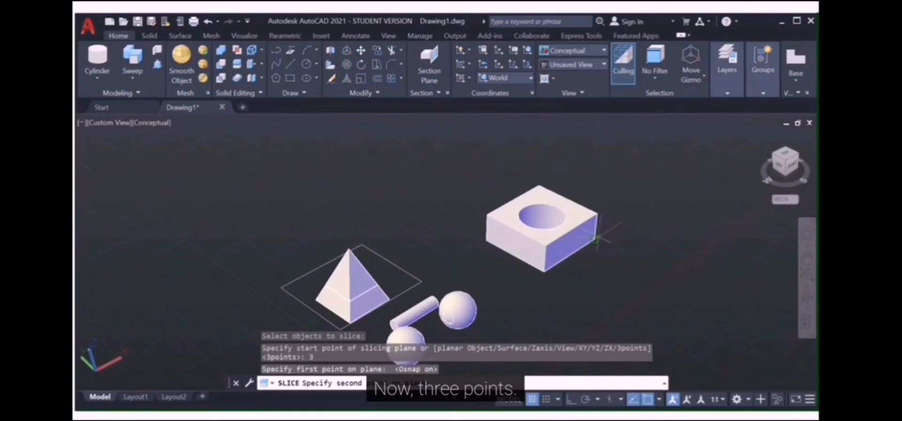
pyautogui.click(597, 215)
pyautogui.click(597, 207)
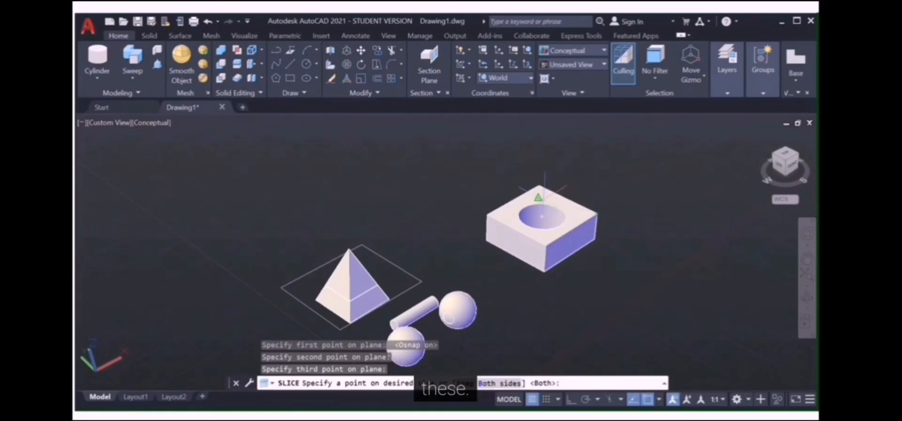
pyautogui.click(541, 190)
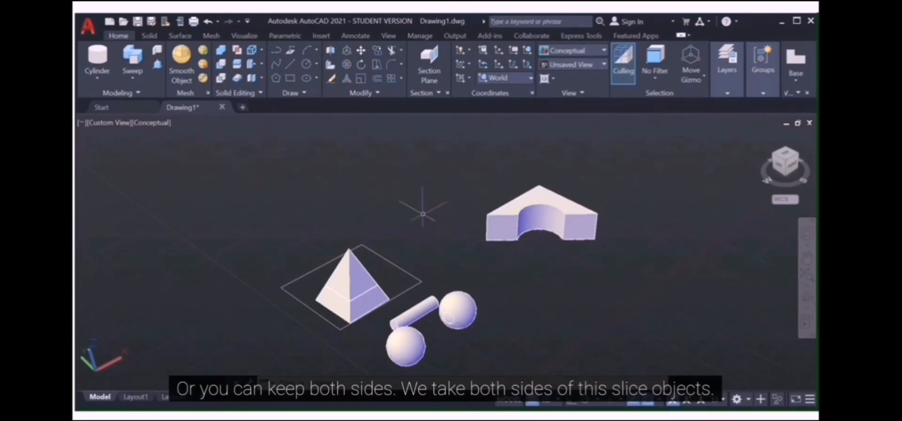
pyautogui.scroll(1, 458, 252)
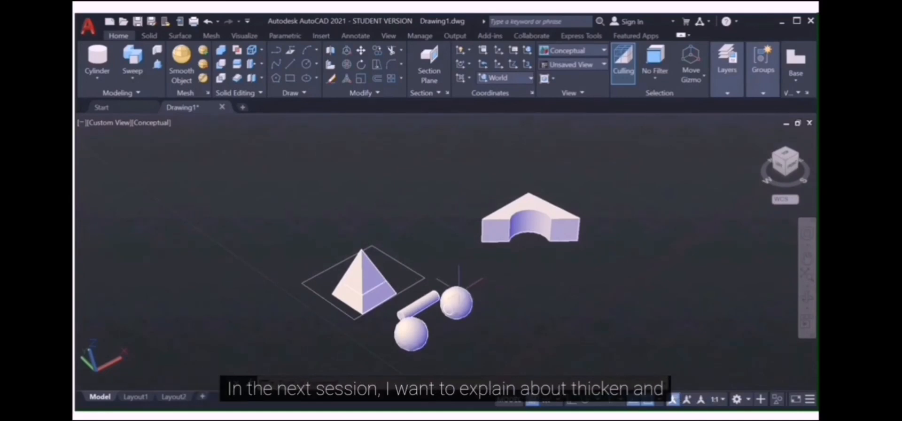